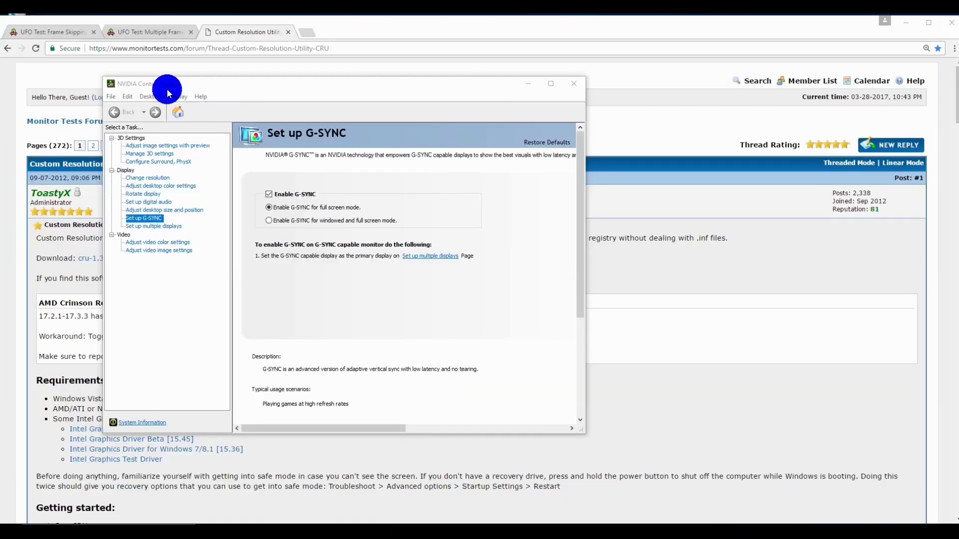
# Create a custom 1920 × 1080 80Hz resolution, test it and keep it.
pyautogui.click(161, 179)
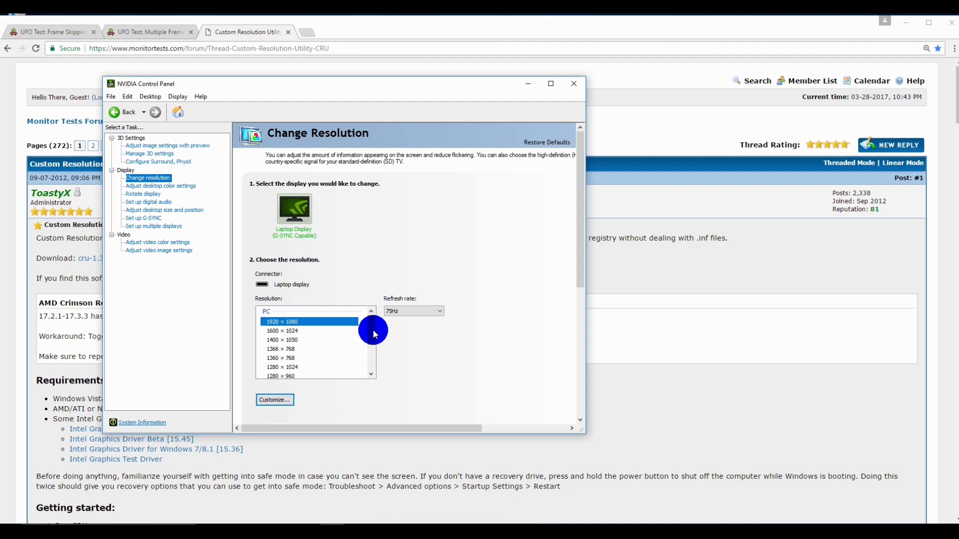
pyautogui.click(284, 400)
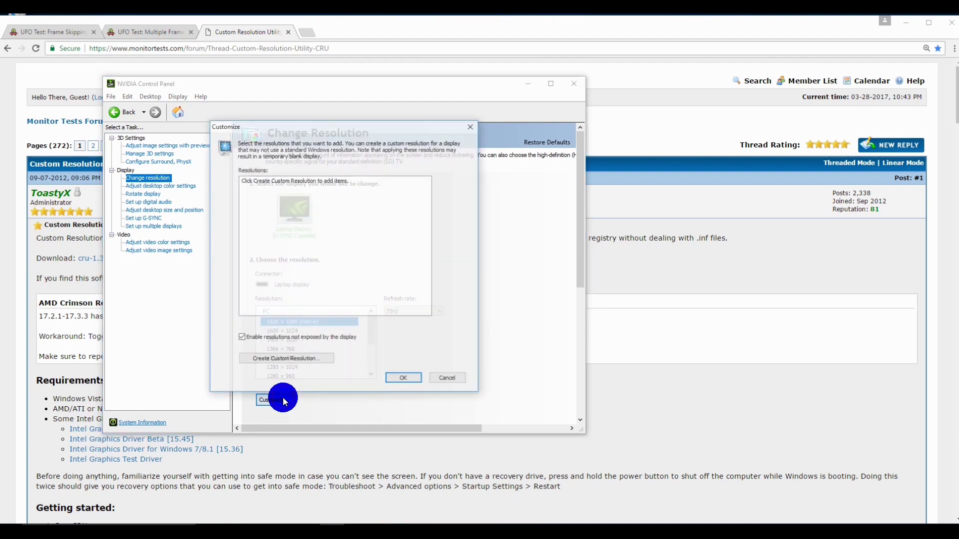
pyautogui.click(286, 361)
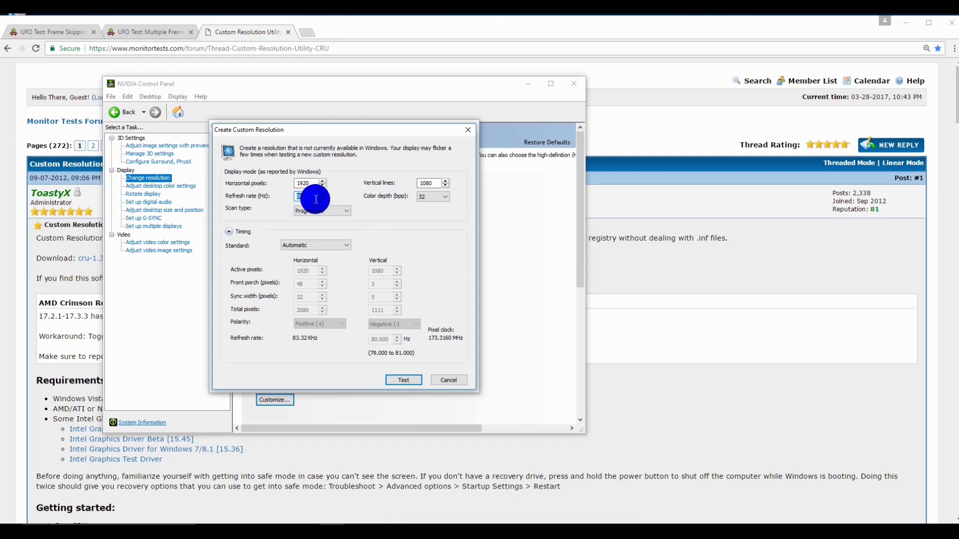
pyautogui.click(396, 383)
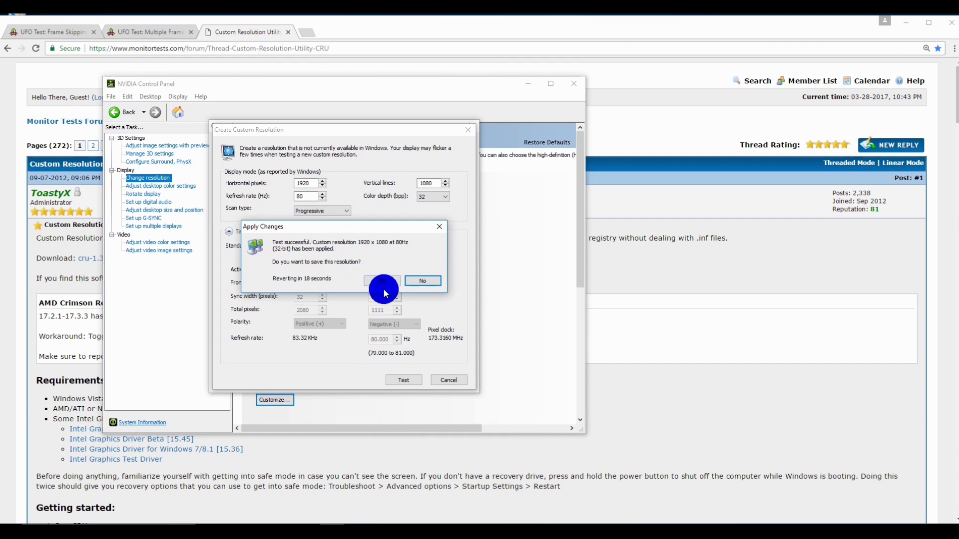
pyautogui.click(381, 282)
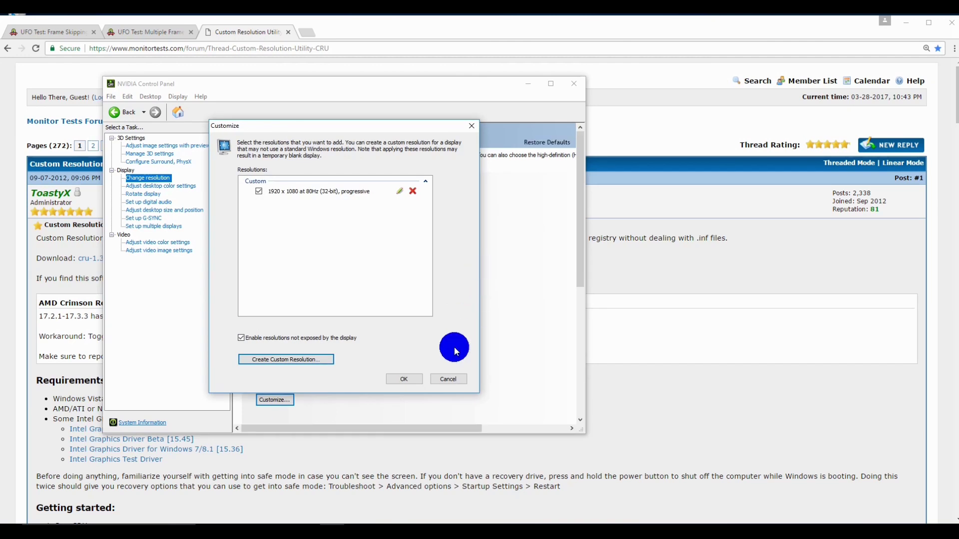
# Apply the custom 1920 × 1080 80Hz resolution, keep it, and minimise the control panel.
pyautogui.click(413, 382)
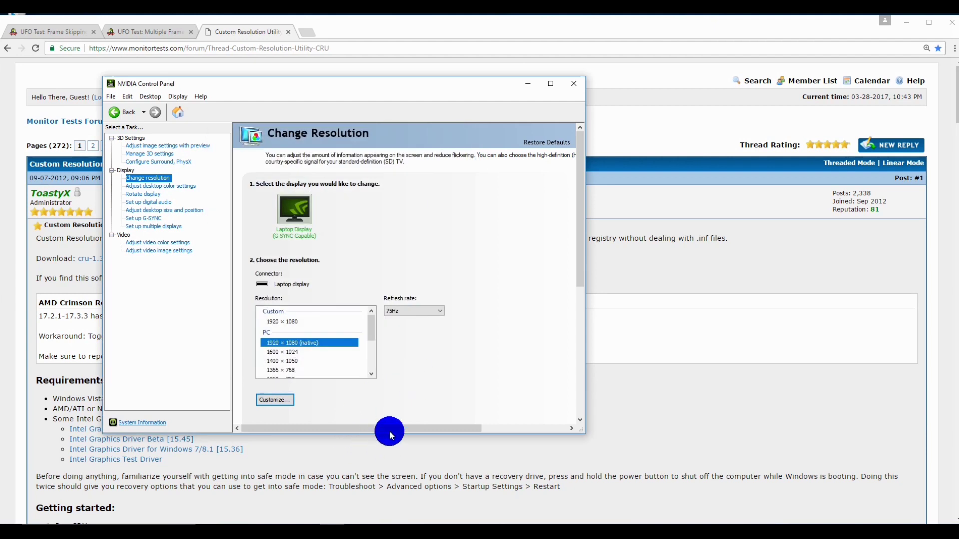
pyautogui.click(277, 322)
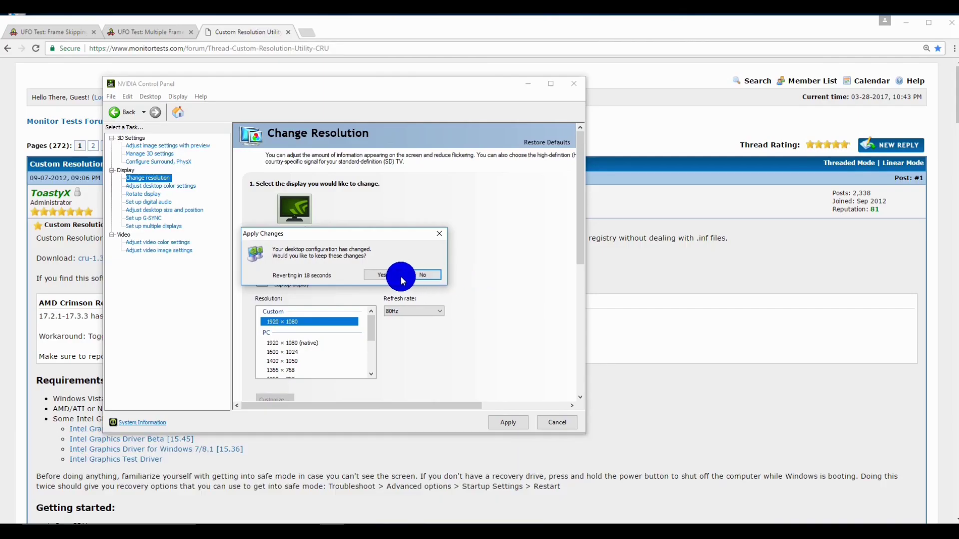
pyautogui.click(379, 275)
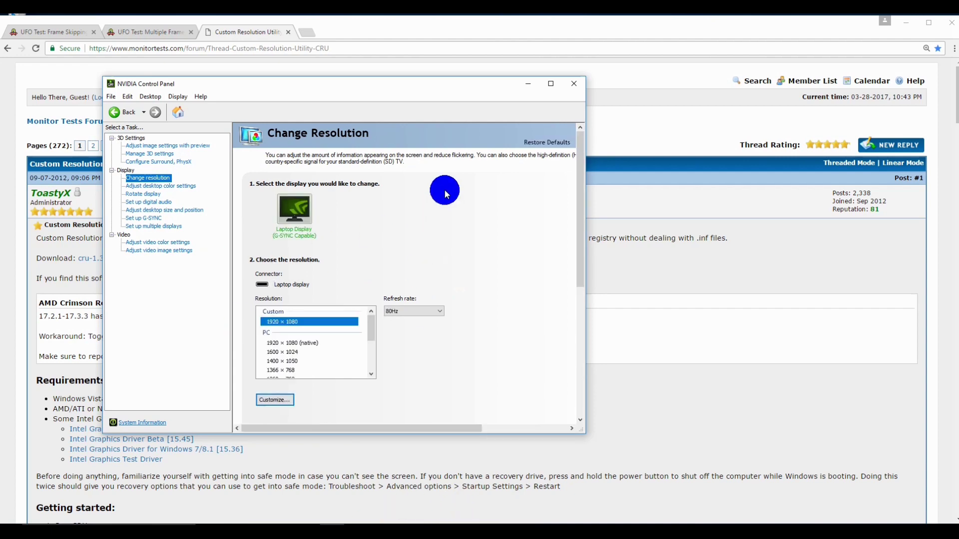
pyautogui.click(525, 86)
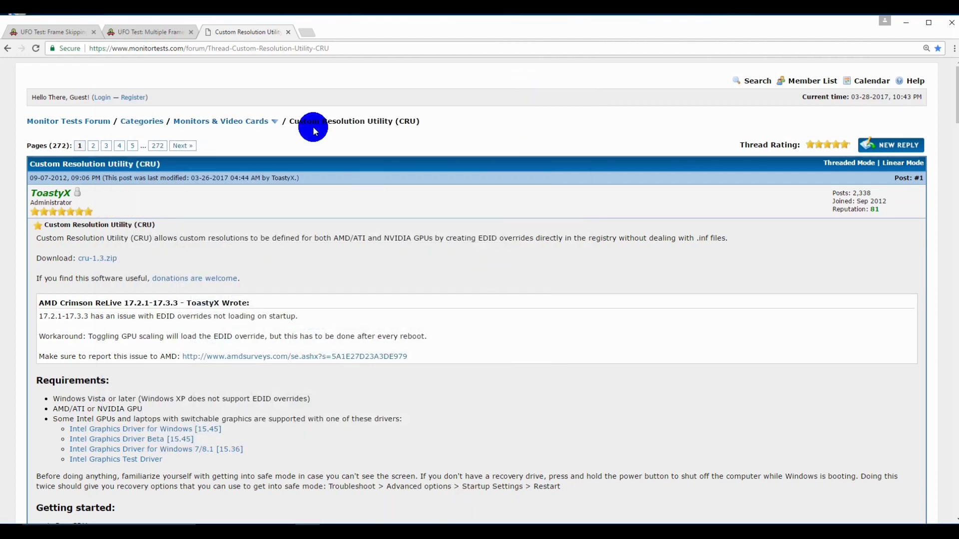
# Check the TestUFO frame skipping test reads 80 fps at 80 Hz, VALID.
pyautogui.click(49, 32)
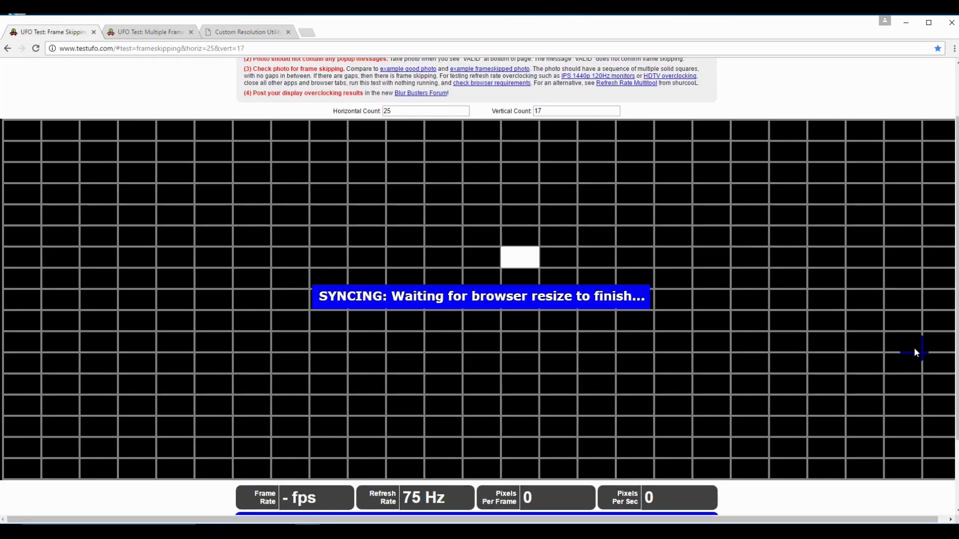
pyautogui.scroll(-1, 954, 319)
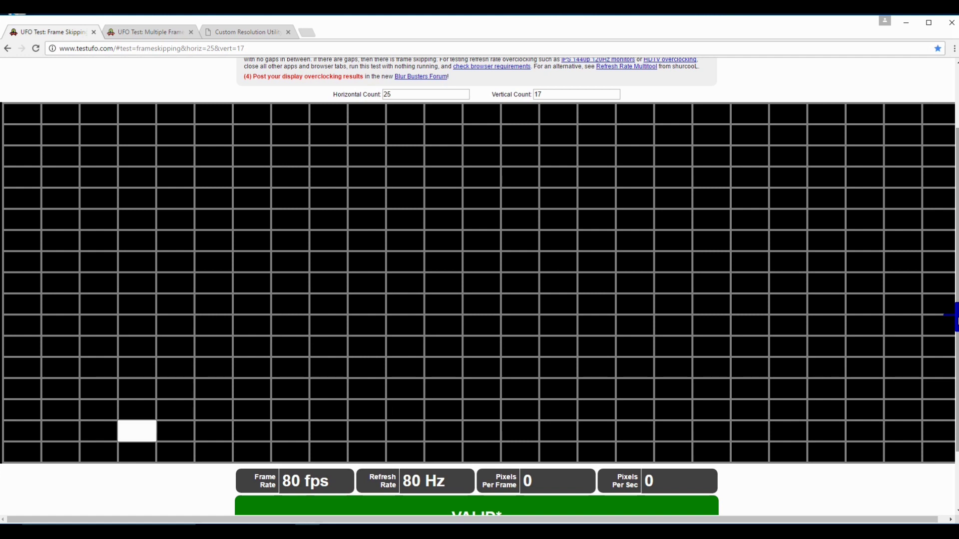
pyautogui.scroll(-1, 479, 285)
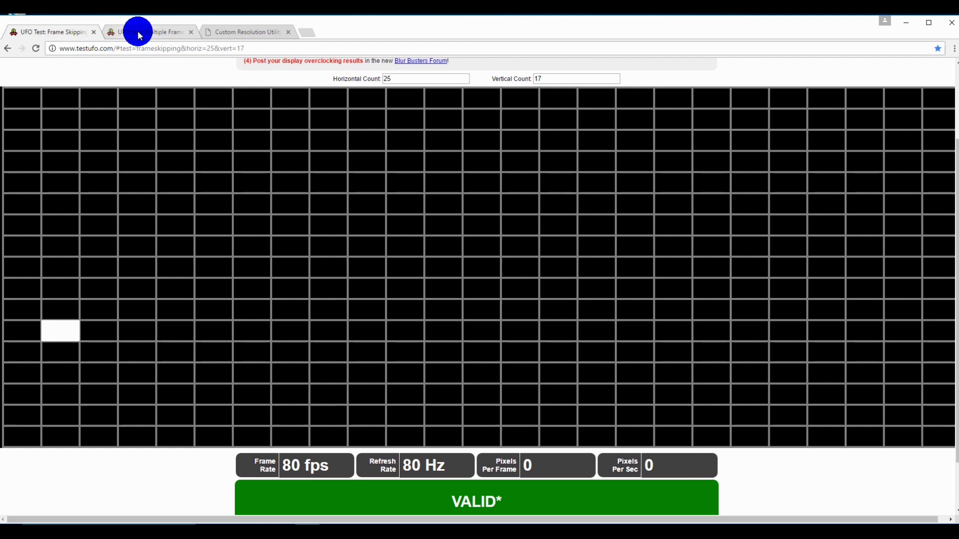
# Open the vertical scrolling text demo at 80 Hz, then return to NVIDIA Control Panel.
pyautogui.click(138, 33)
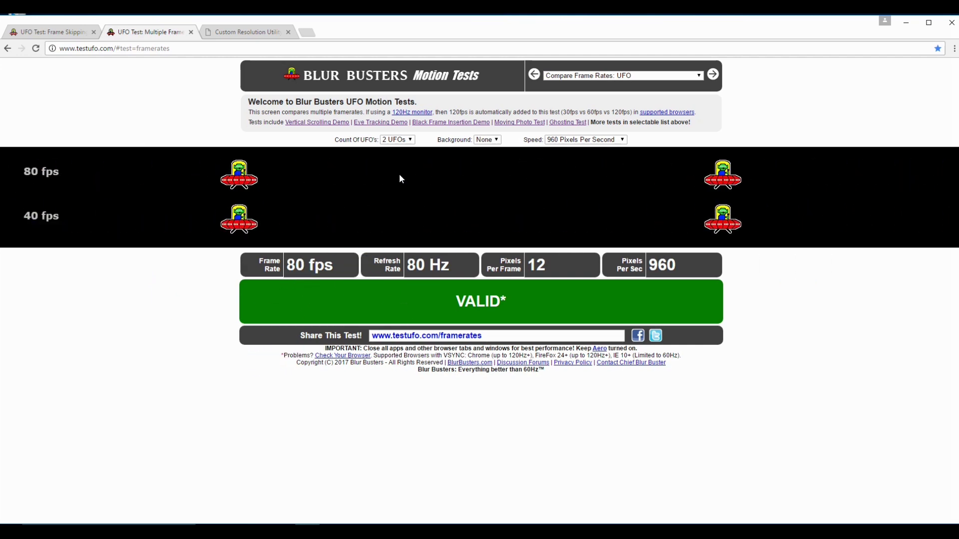
pyautogui.click(327, 125)
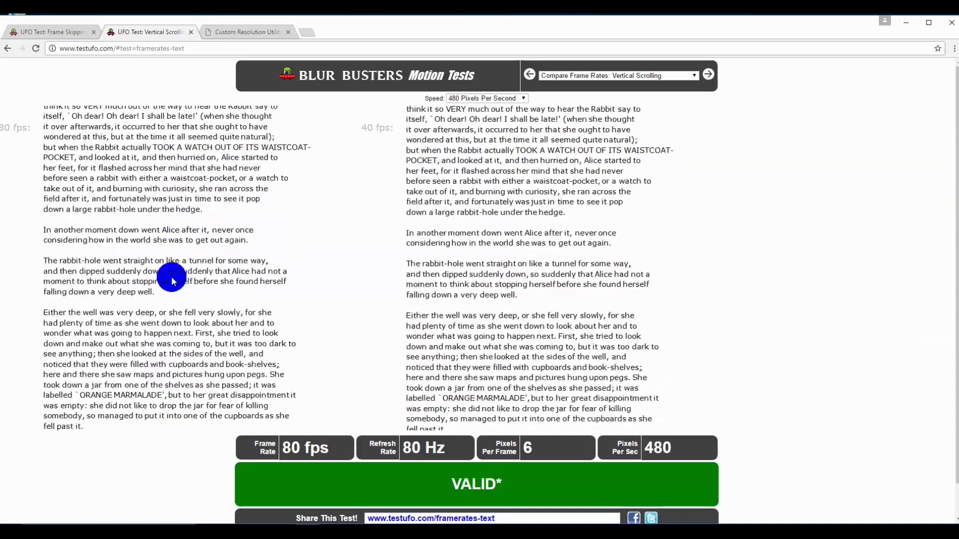
pyautogui.hotkey('alt', 'Tab')
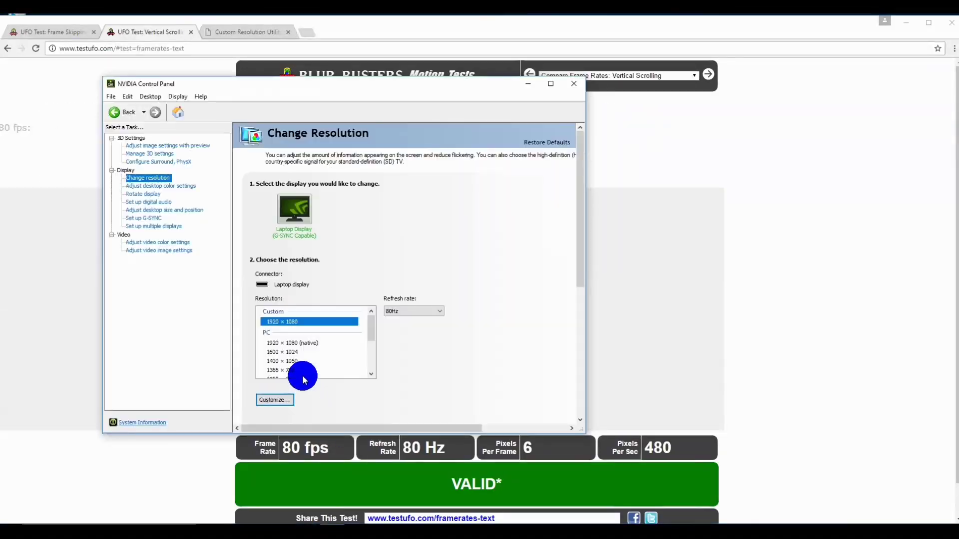
# Create a second 1920 × 1080 custom resolution at 100 Hz, test it and save it.
pyautogui.click(275, 401)
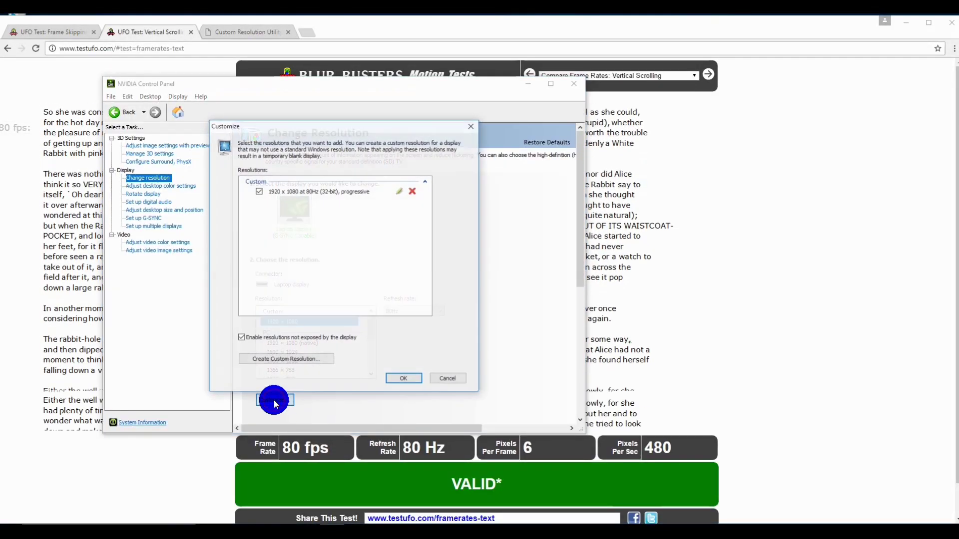
pyautogui.click(263, 359)
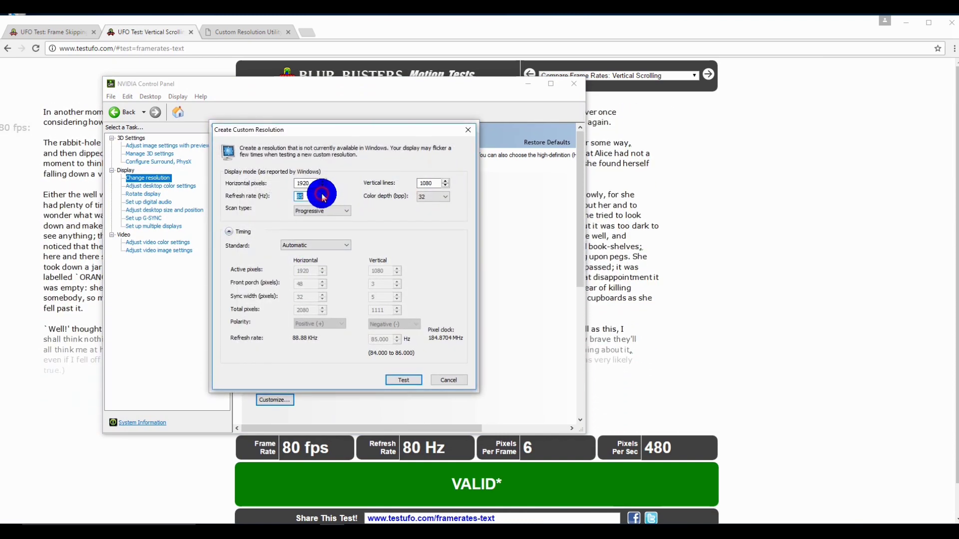
pyautogui.press('BackSpace')
pyautogui.press('BackSpace')
pyautogui.write('95')
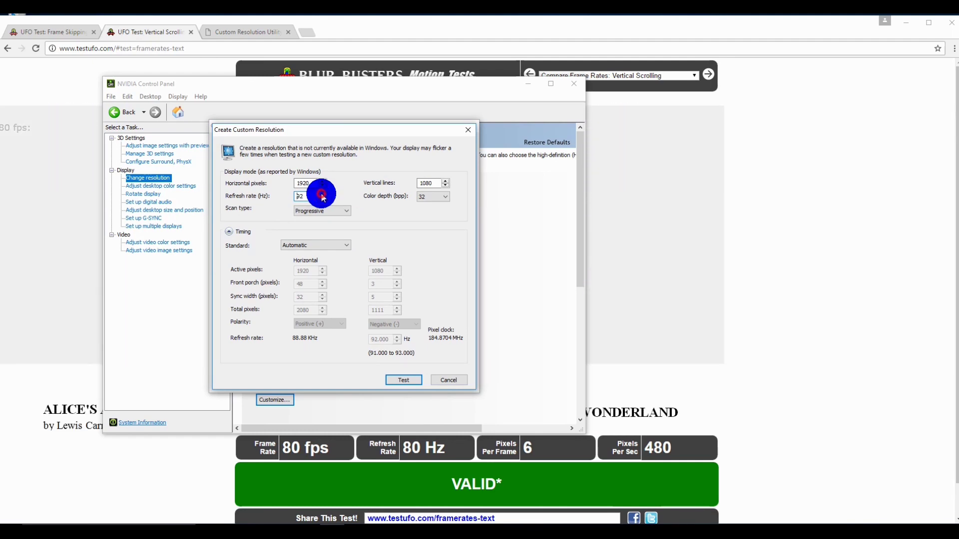
pyautogui.doubleClick(321, 194)
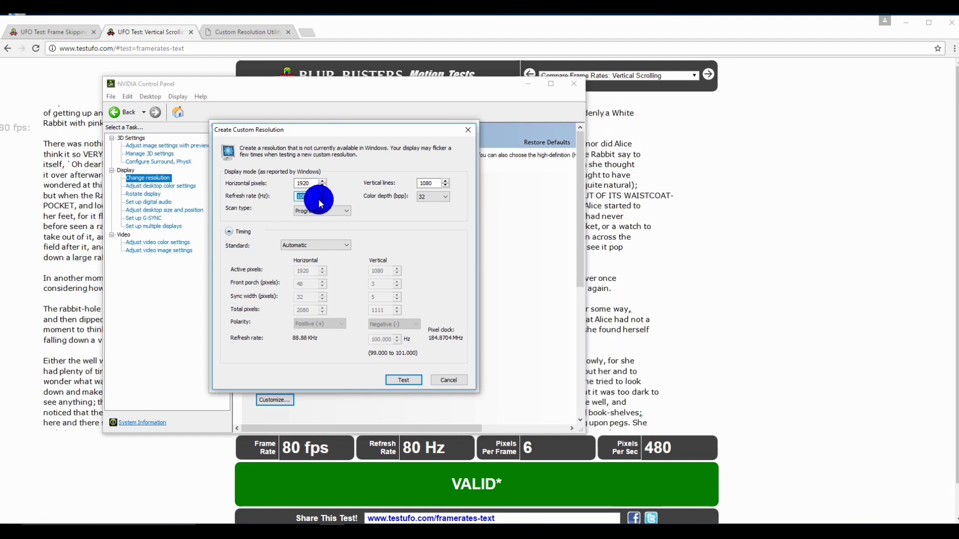
pyautogui.click(395, 380)
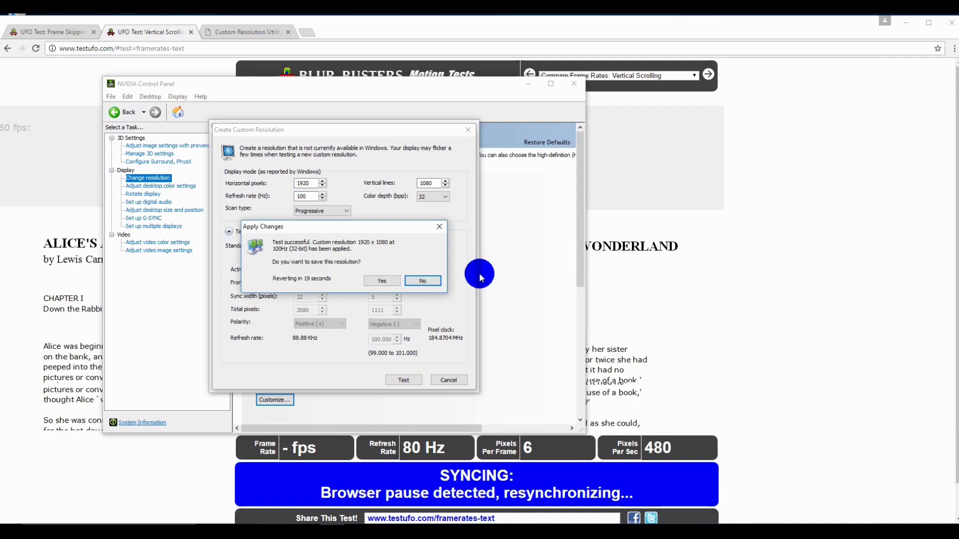
pyautogui.click(385, 282)
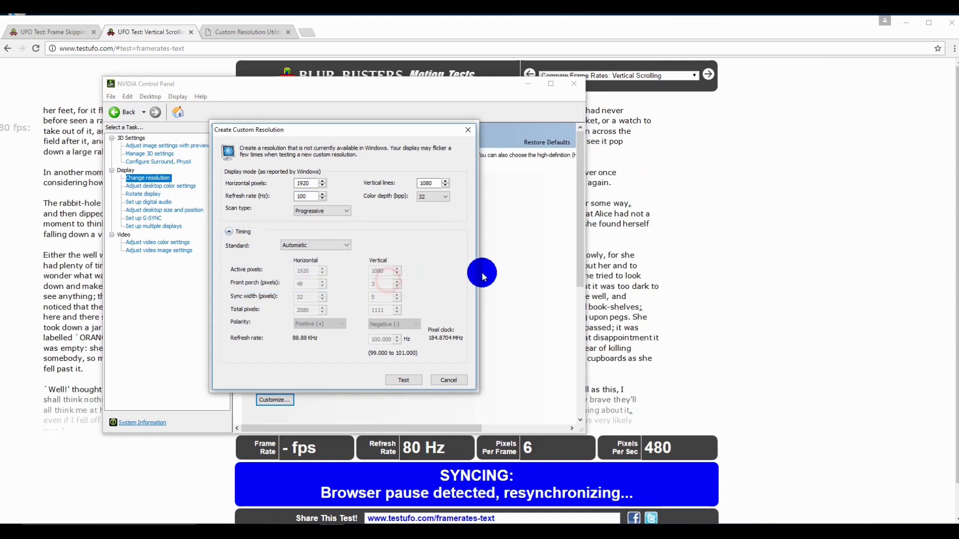
pyautogui.click(405, 379)
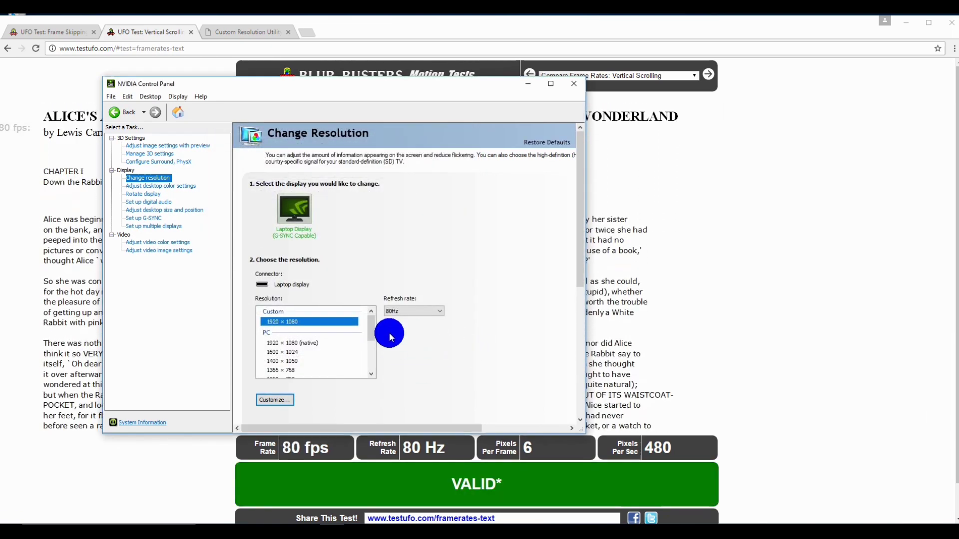
# Switch the display to the 100Hz refresh rate, keep it, and minimise the panel.
pyautogui.click(439, 311)
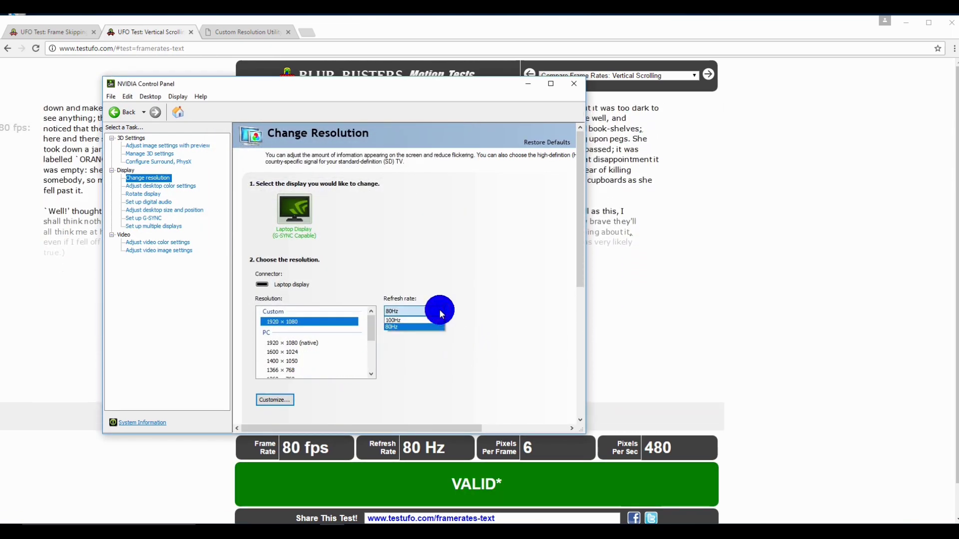
pyautogui.click(400, 325)
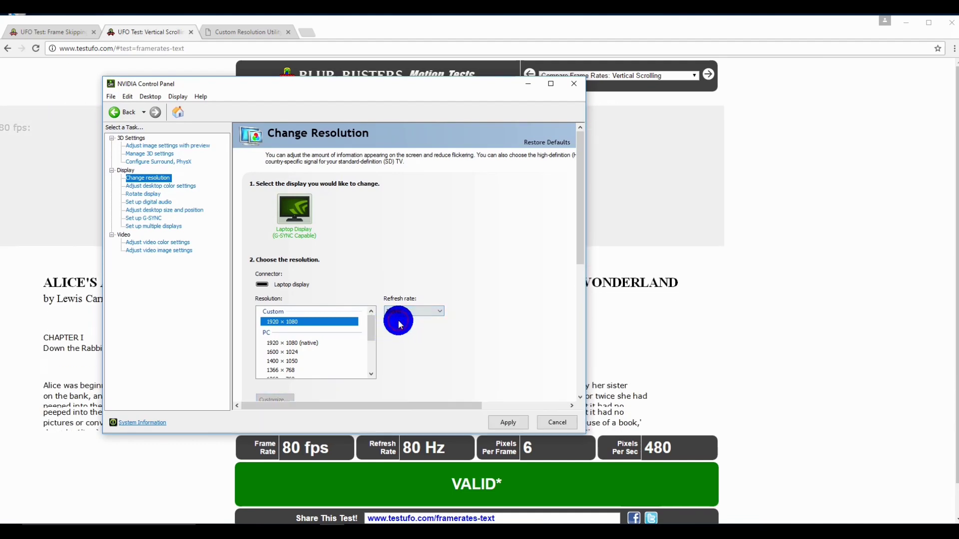
pyautogui.click(500, 423)
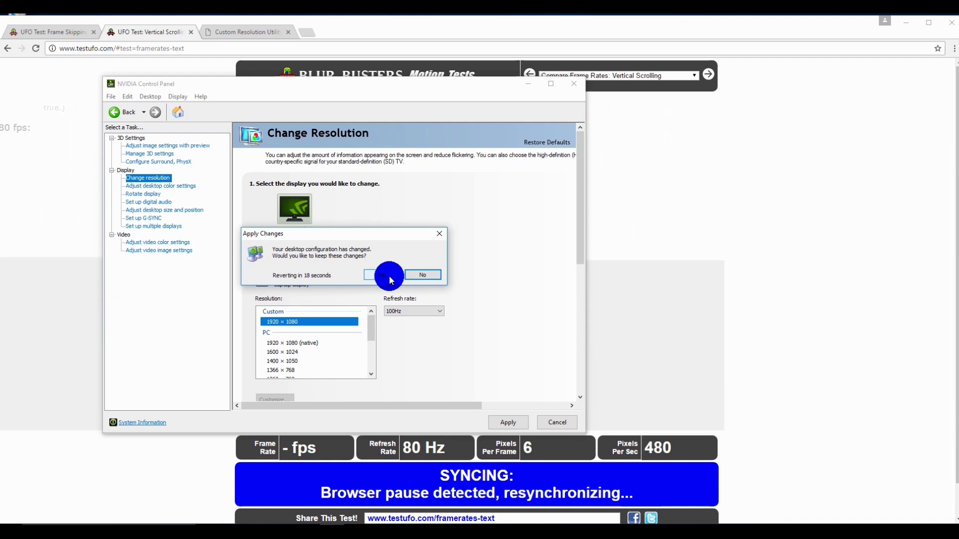
pyautogui.click(390, 275)
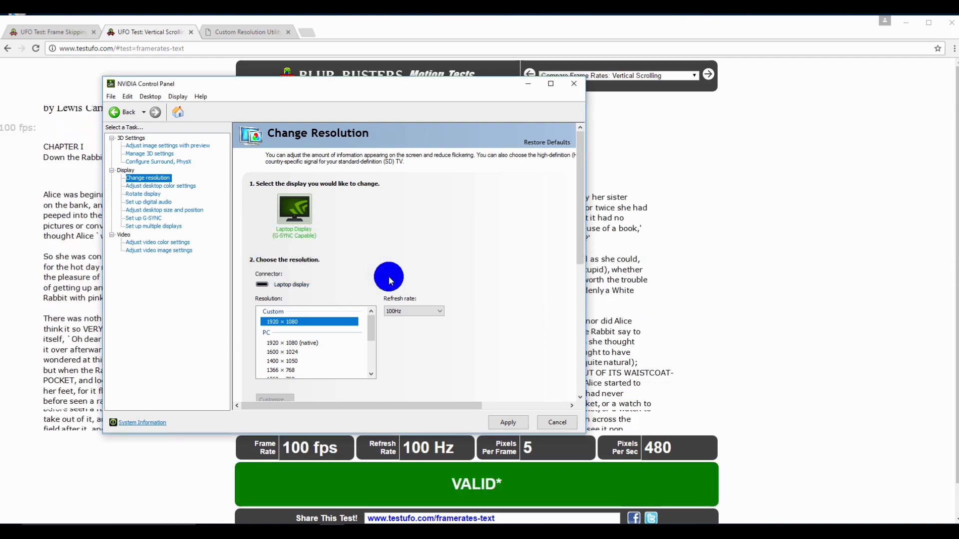
pyautogui.click(509, 421)
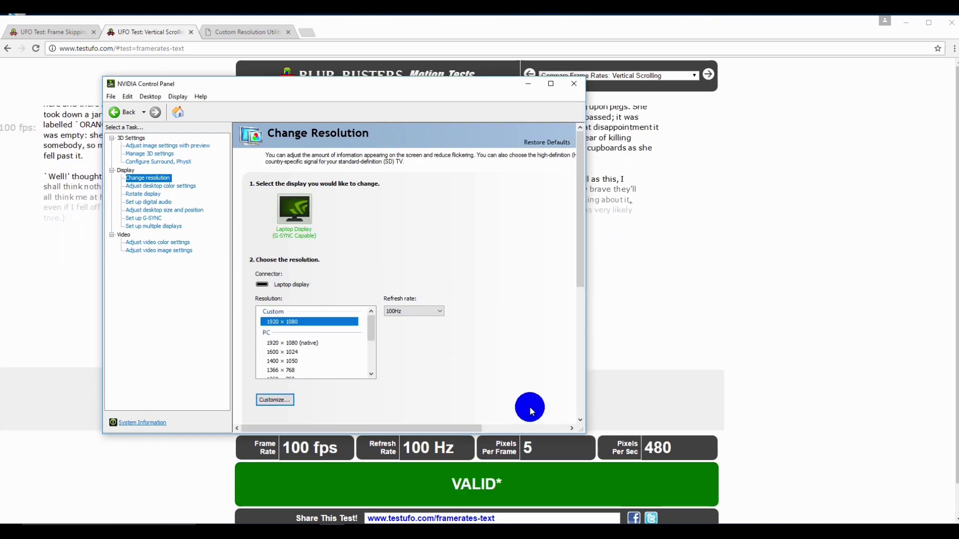
pyautogui.click(528, 83)
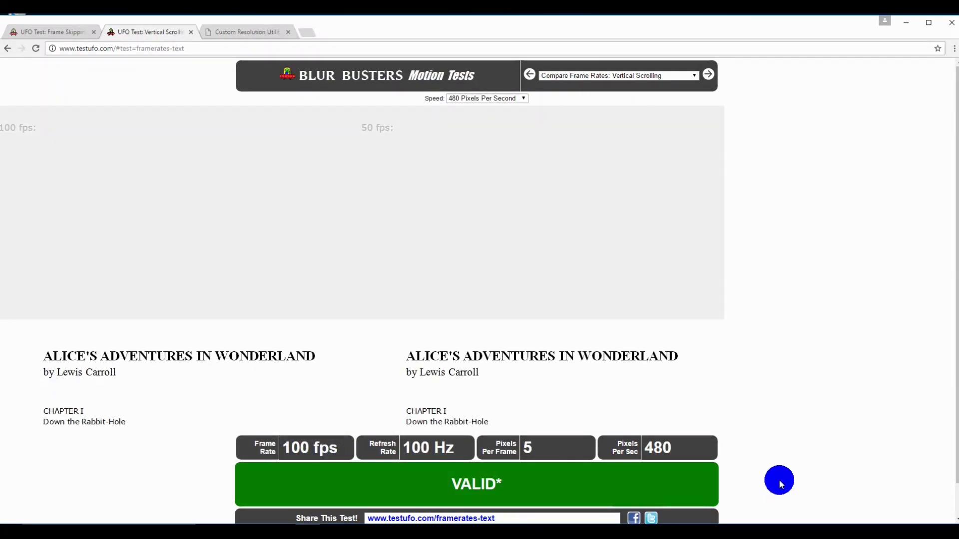
# View the frame skipping test at 100 Hz, then go to the CRU forum thread.
pyautogui.click(56, 35)
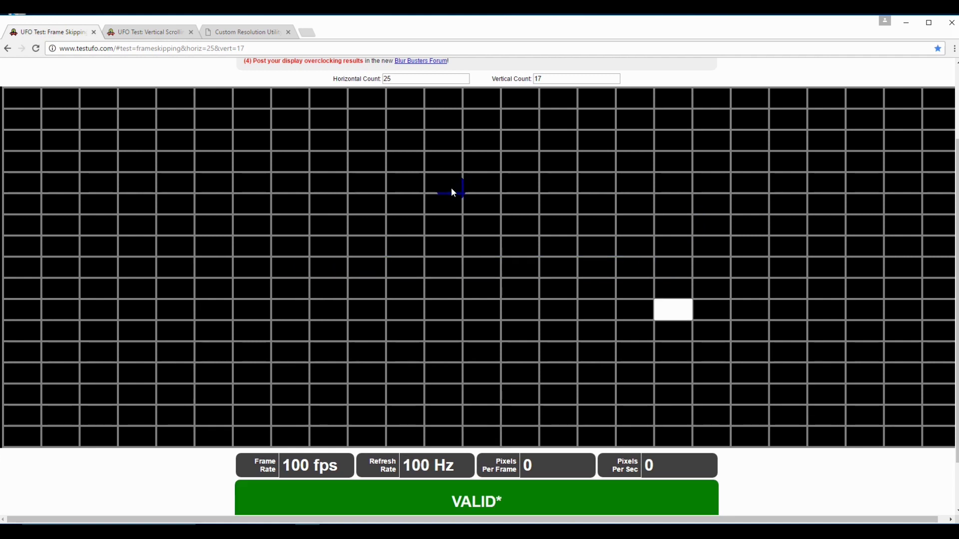
pyautogui.click(237, 33)
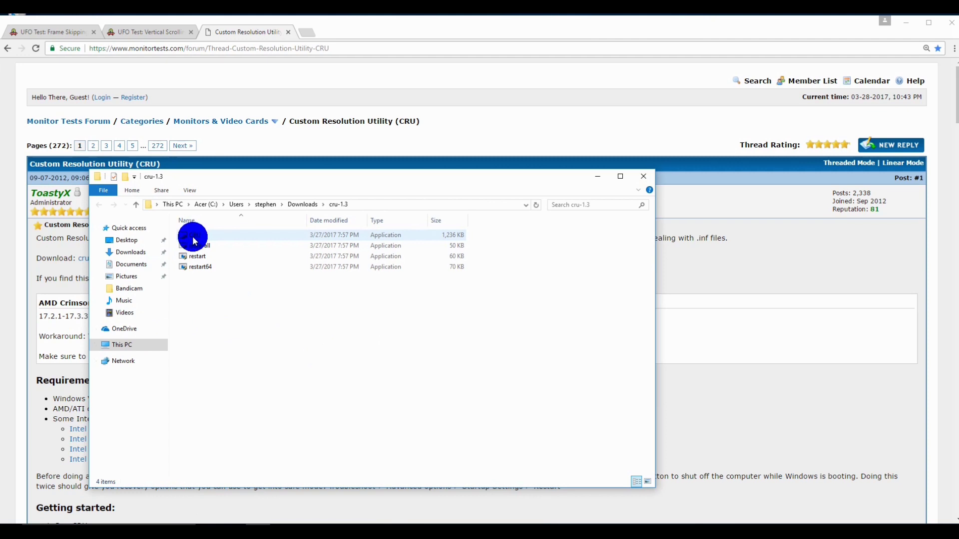
# Launch CRU.exe from the cru-1.3 folder.
pyautogui.click(192, 236)
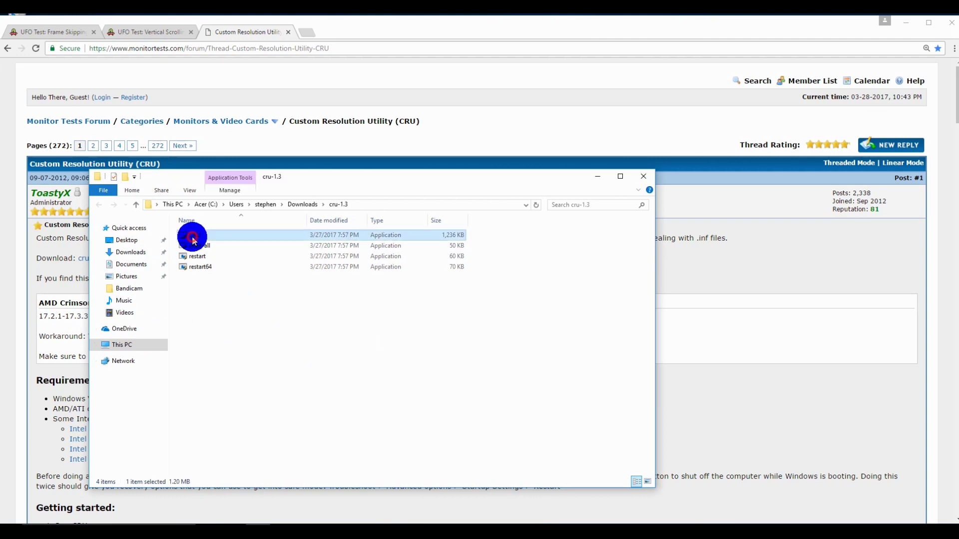
pyautogui.press('Return')
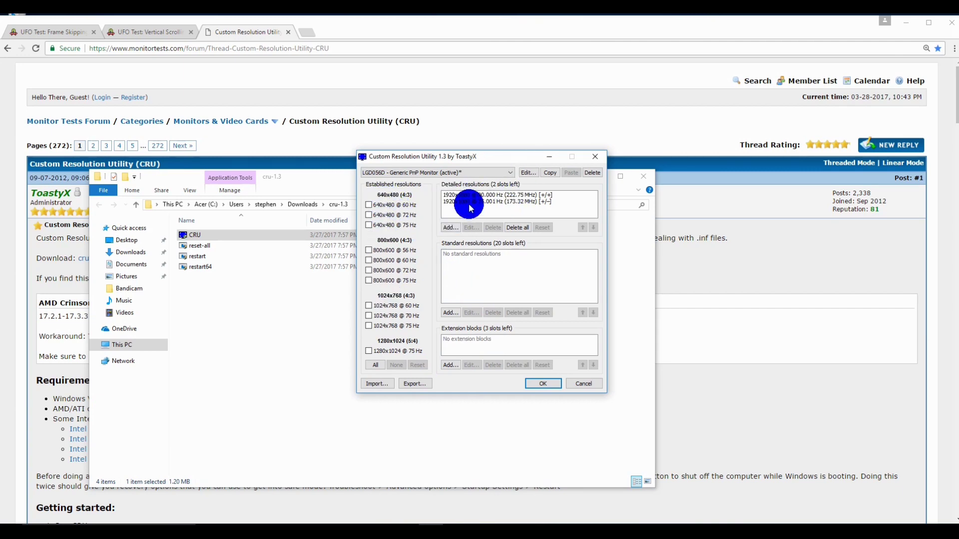
# Return to the browser's TestUFO frame-skipping test.
pyautogui.click(49, 32)
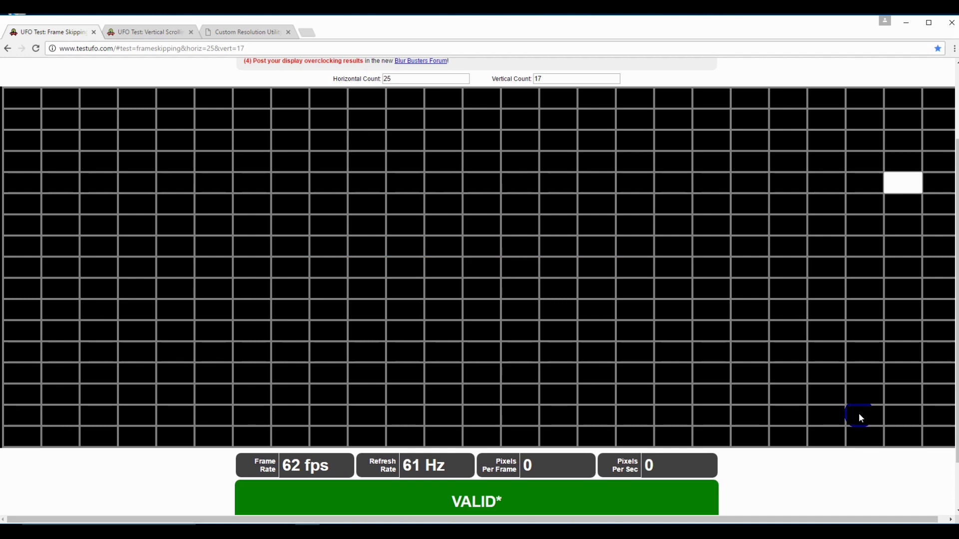
# Look over the frame skipping results, then switch to the vertical scrolling test.
pyautogui.scroll(1, 479, 280)
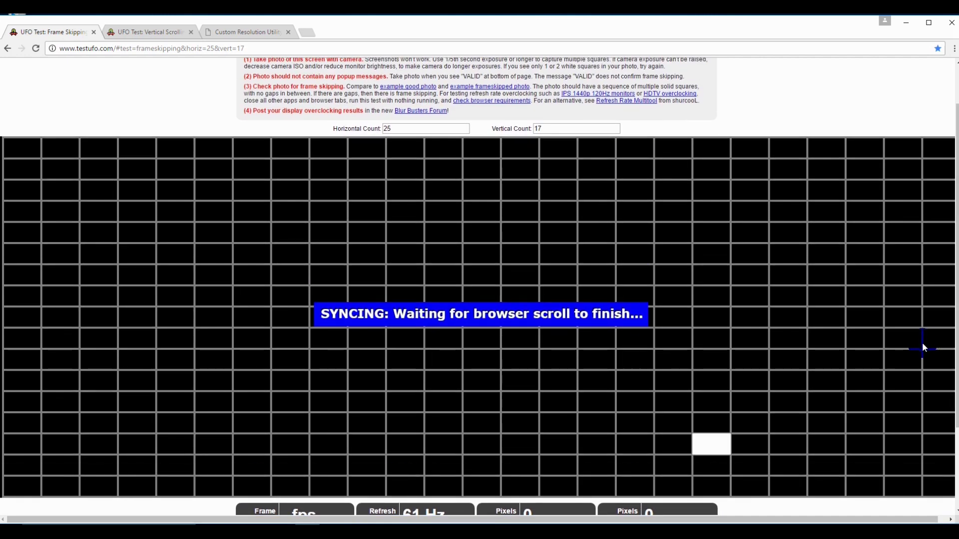
pyautogui.scroll(-2, 473, 441)
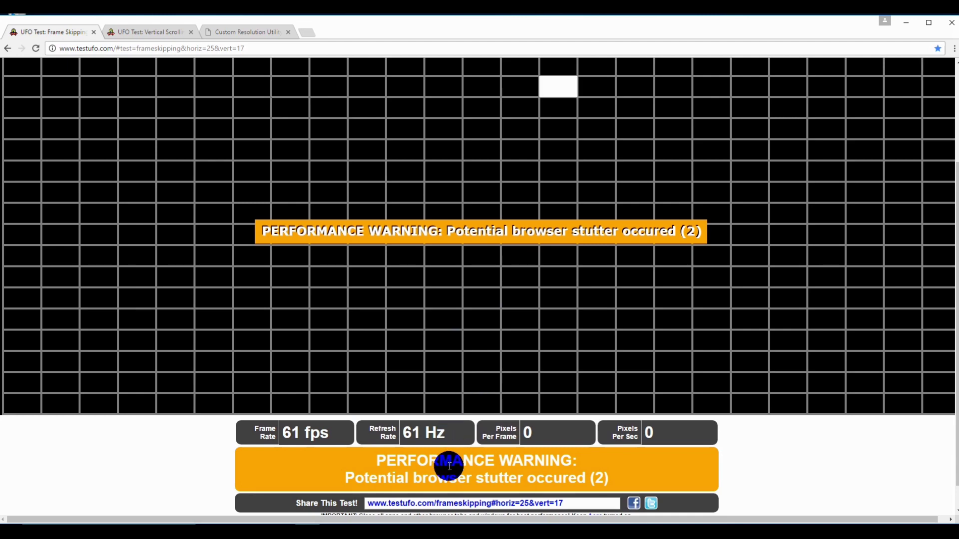
pyautogui.click(150, 32)
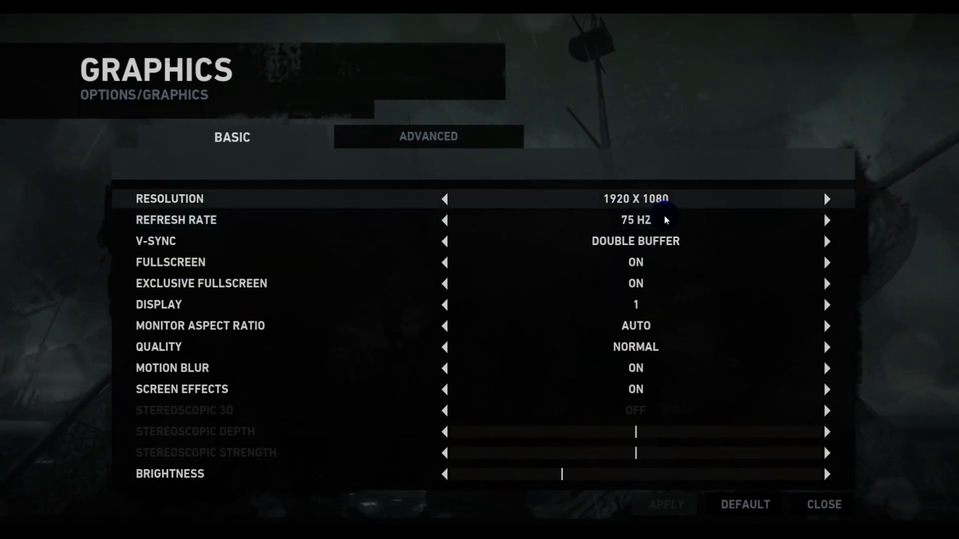
# Raise Tomb Raider's refresh rate to 100 HZ at 1920 x 1080, apply, and keep it.
pyautogui.click(828, 221)
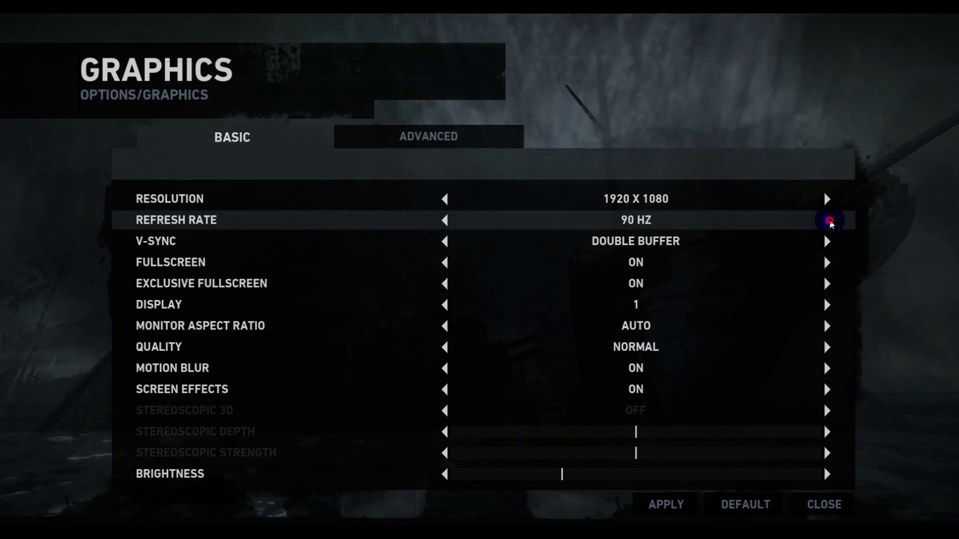
pyautogui.click(828, 220)
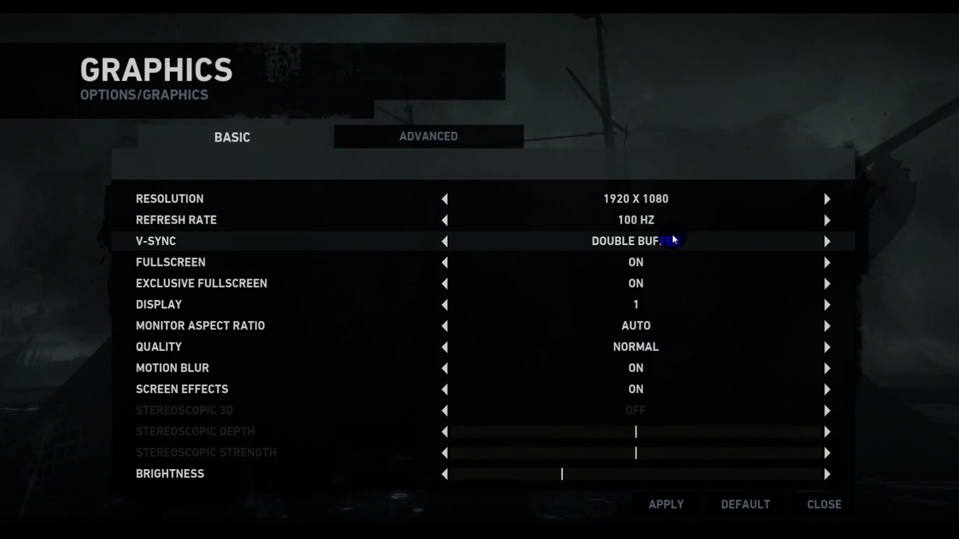
pyautogui.click(660, 502)
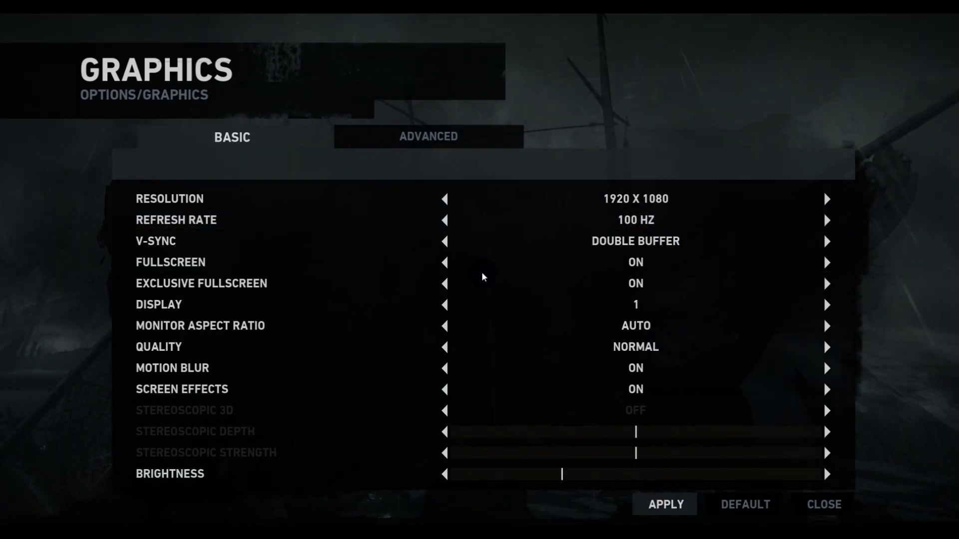
pyautogui.click(360, 347)
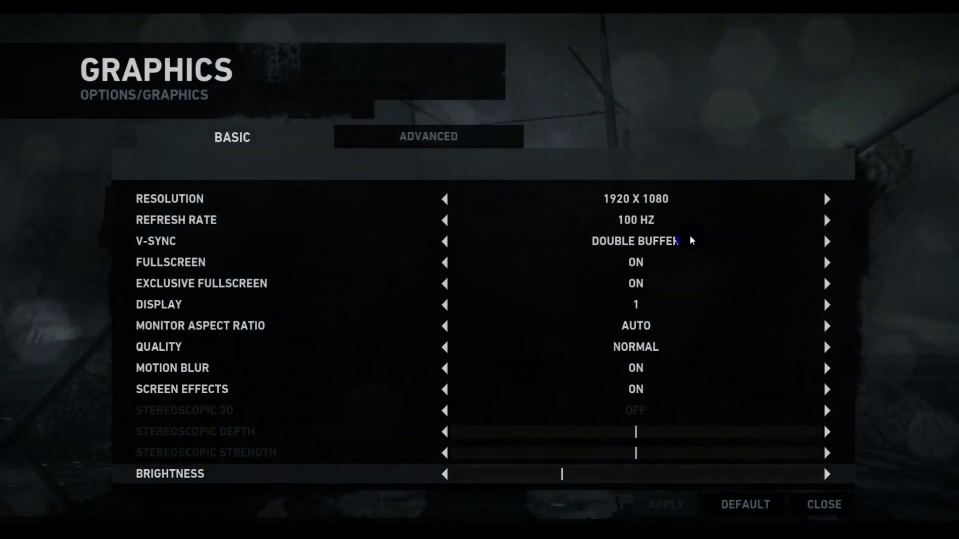